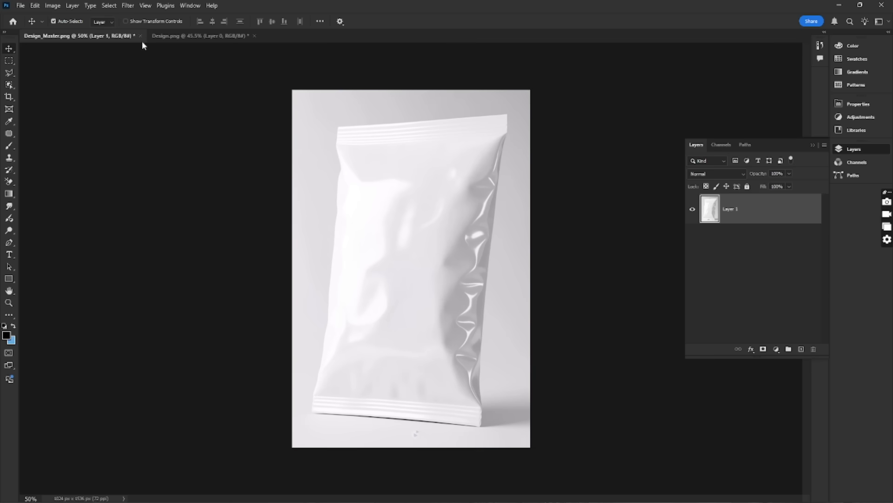
Select the chip bag as the subject and copy it onto a new Layer 2 above Layer 1.
click(110, 6)
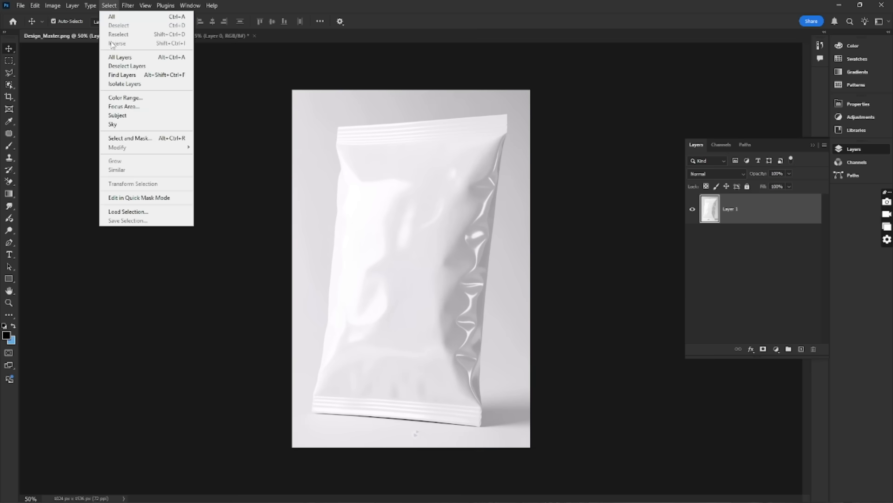
click(116, 115)
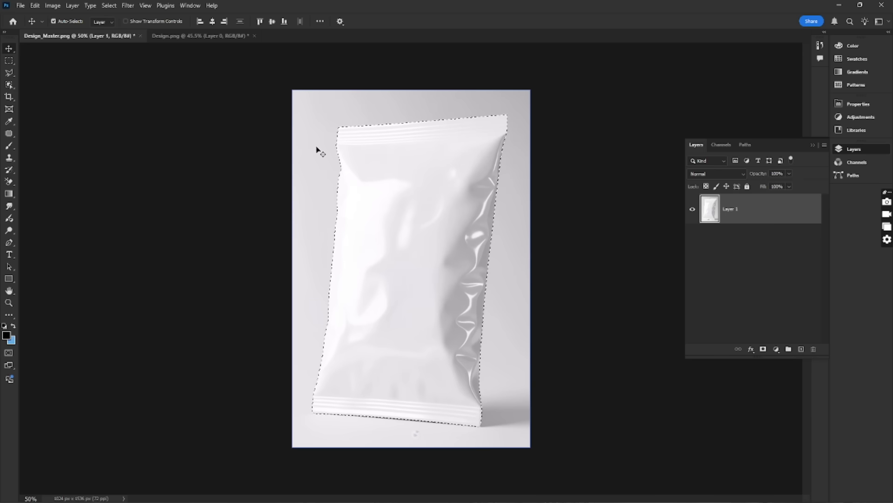
key(ctrl)
key(ctrl+j)
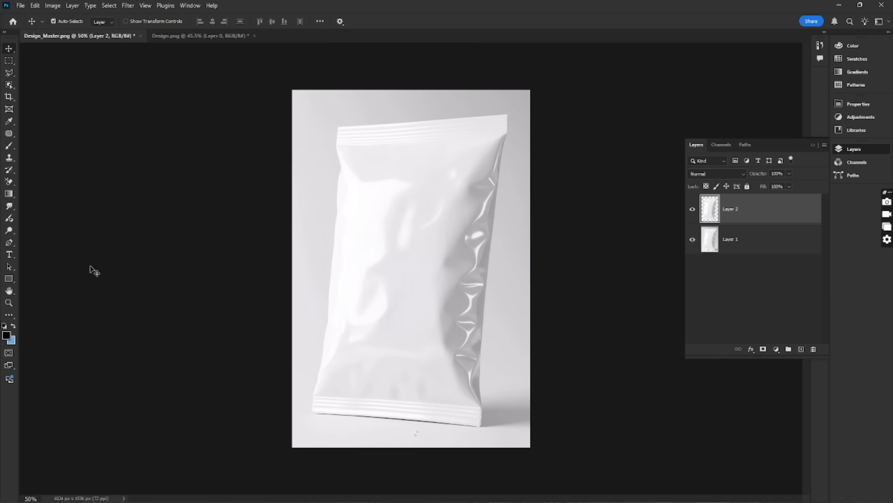
Draw a black rectangle of about 738 × 1338 px over the bag as Rectangle 1.
click(11, 280)
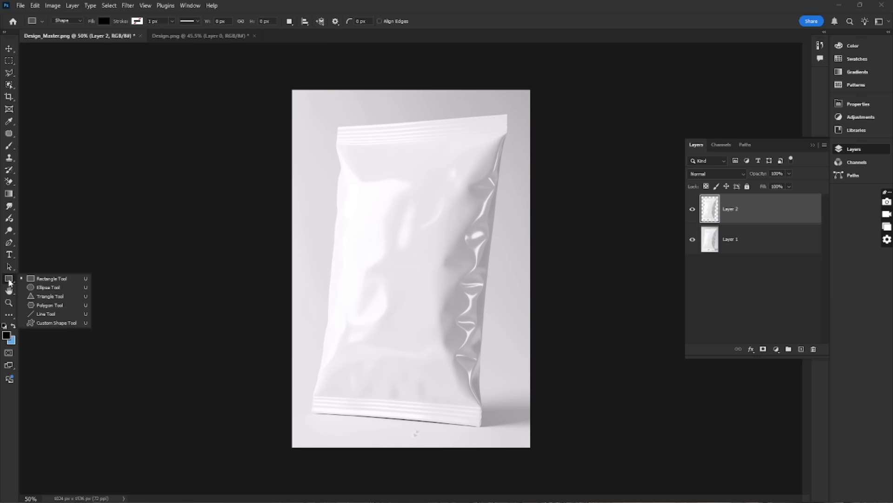
click(40, 282)
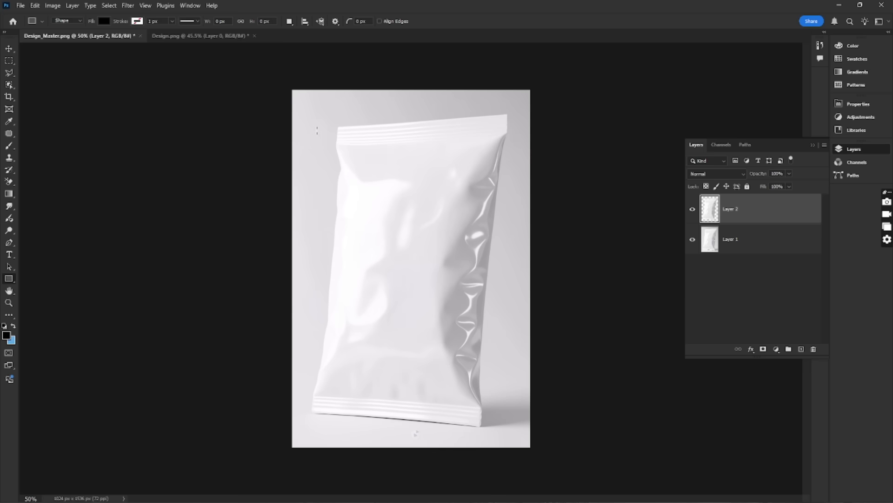
drag(328, 120, 500, 431)
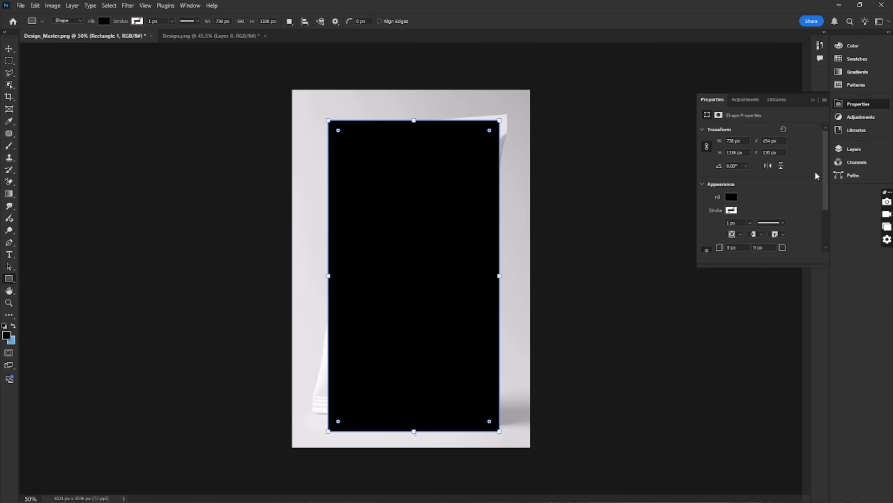
click(841, 151)
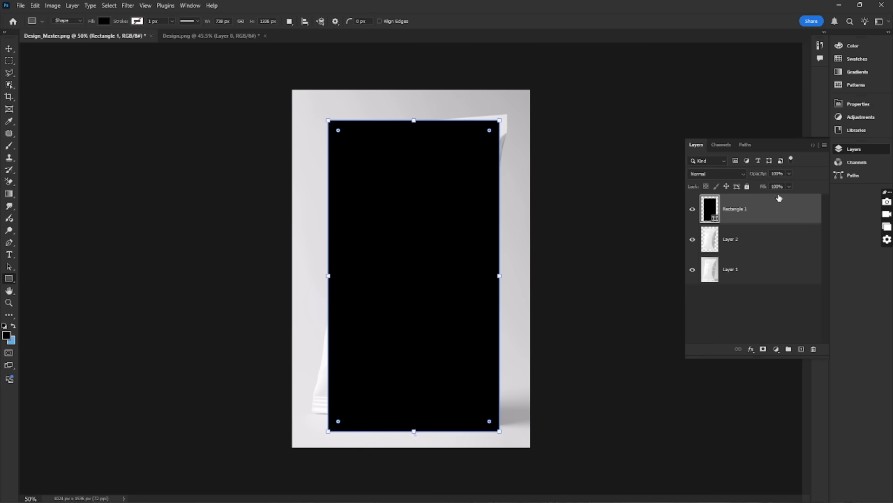
Convert Rectangle 1 to a smart object and lower its opacity to 32%.
right_click(761, 207)
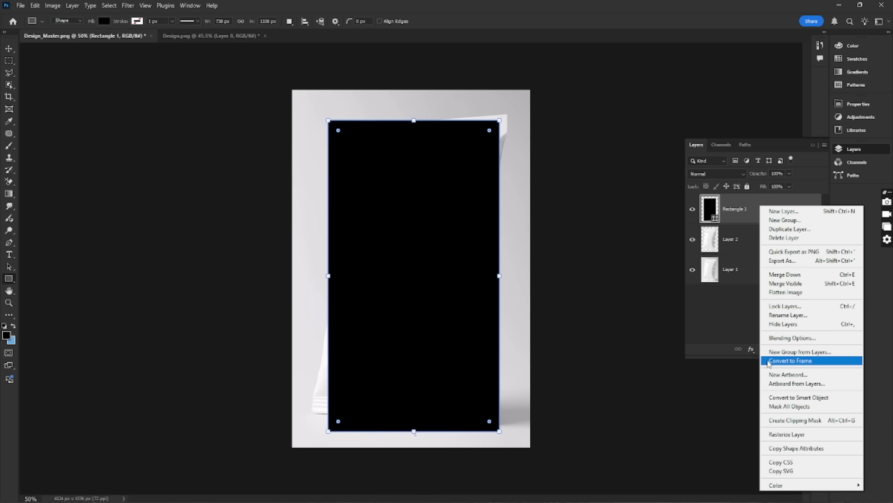
click(768, 397)
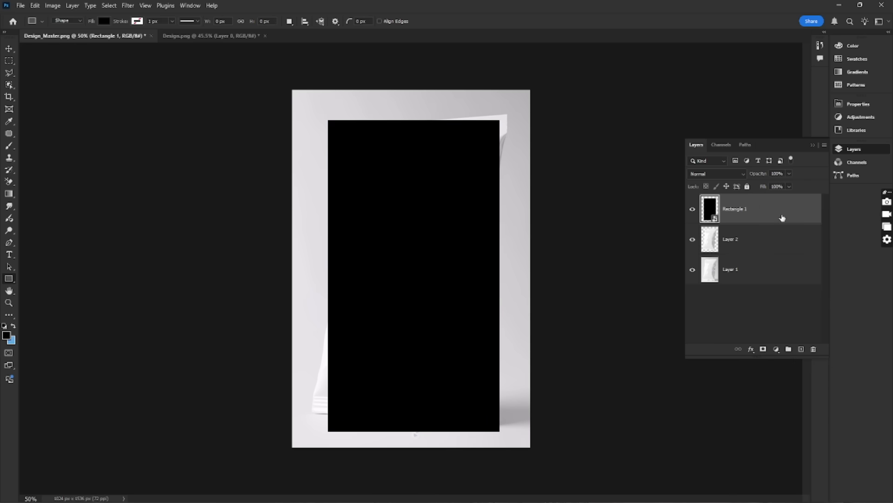
click(789, 174)
drag(761, 186, 760, 184)
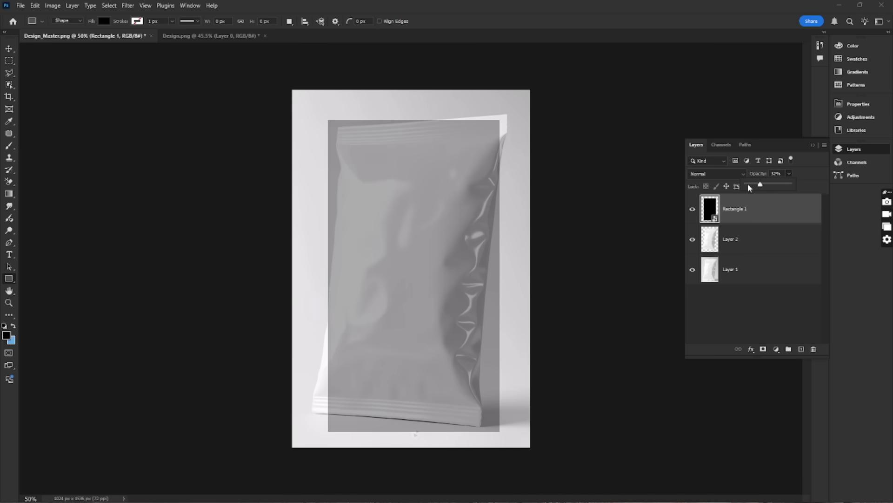
Distort Rectangle 1 so its four corners sit on the tilted bag's corners.
key(ctrl+t)
right_click(423, 197)
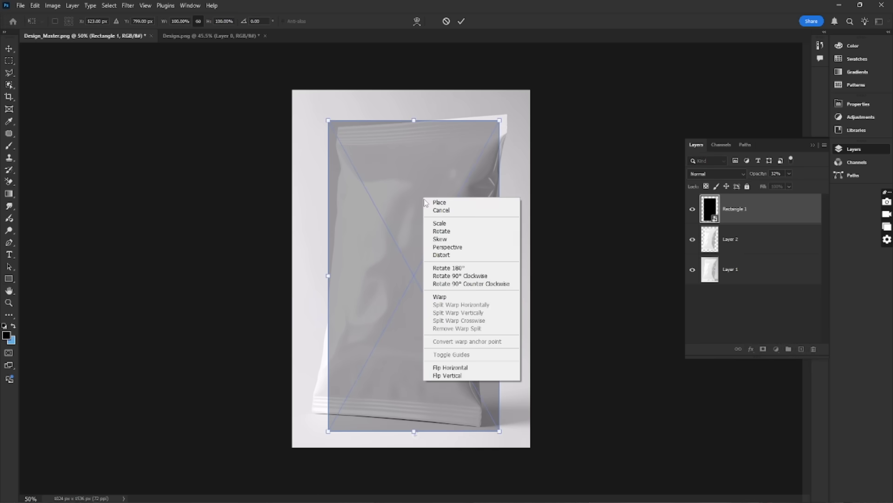
click(429, 256)
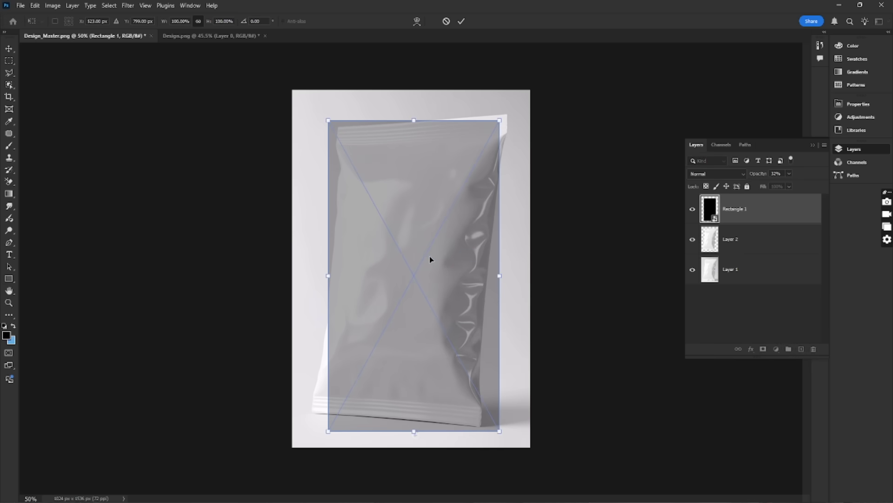
drag(329, 125, 335, 129)
drag(500, 120, 512, 110)
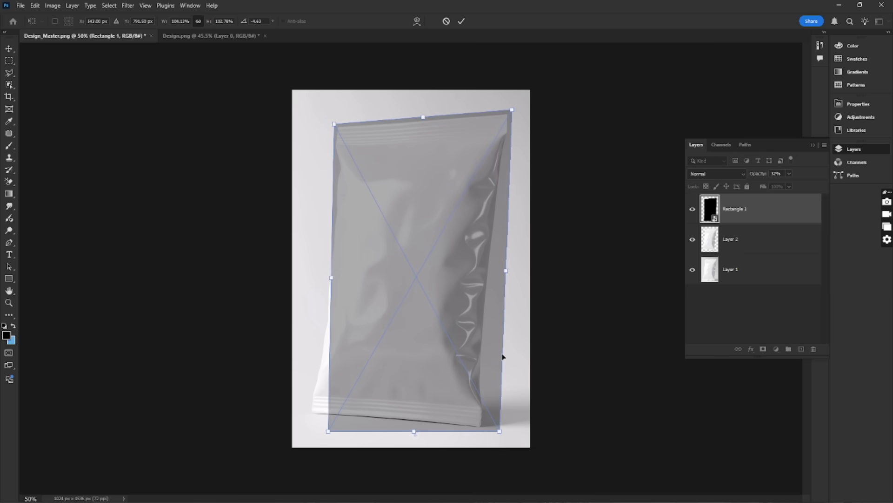
drag(500, 429, 484, 431)
drag(328, 431, 307, 419)
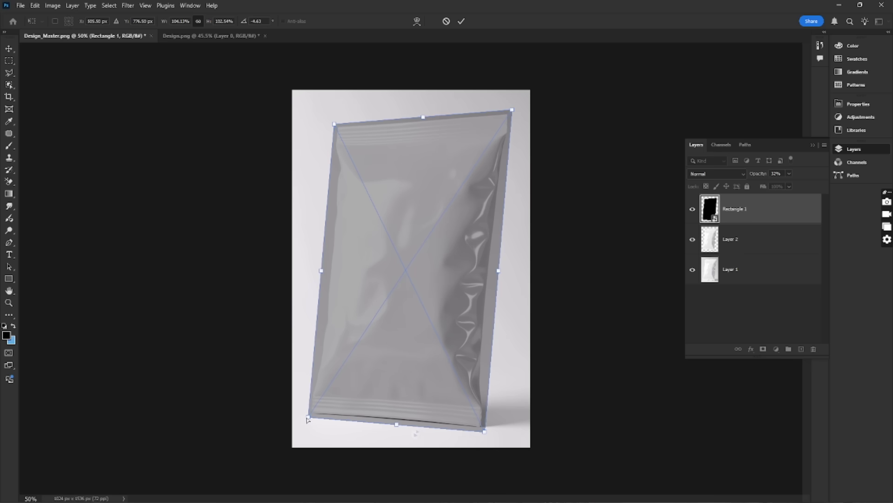
right_click(396, 211)
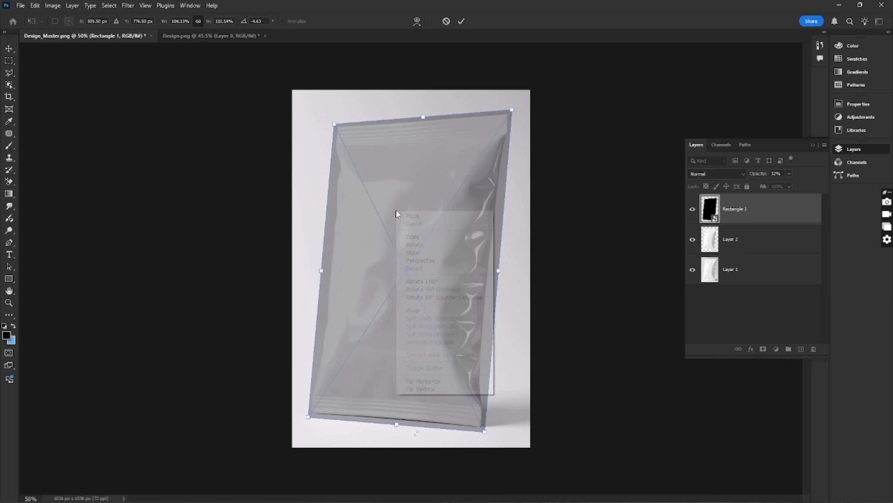
click(410, 310)
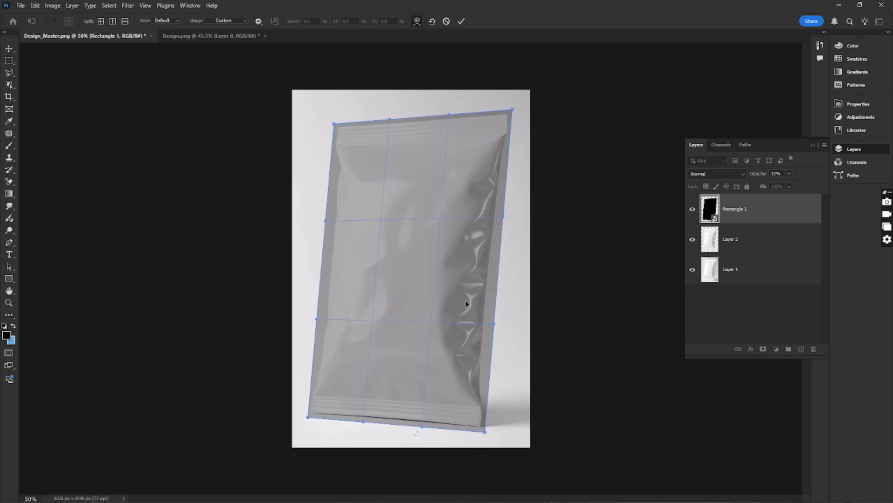
Warp the rectangle's left and right edges to follow the bag's curved sides, then commit.
drag(477, 291, 473, 291)
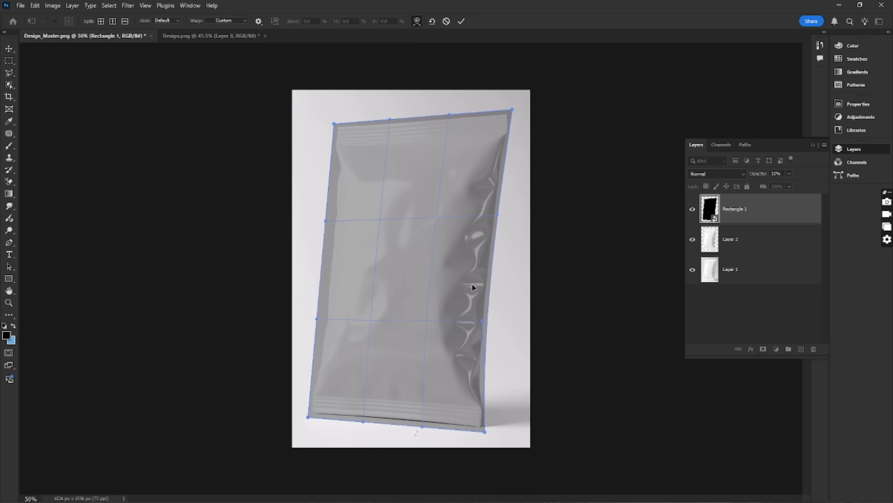
drag(483, 201, 481, 202)
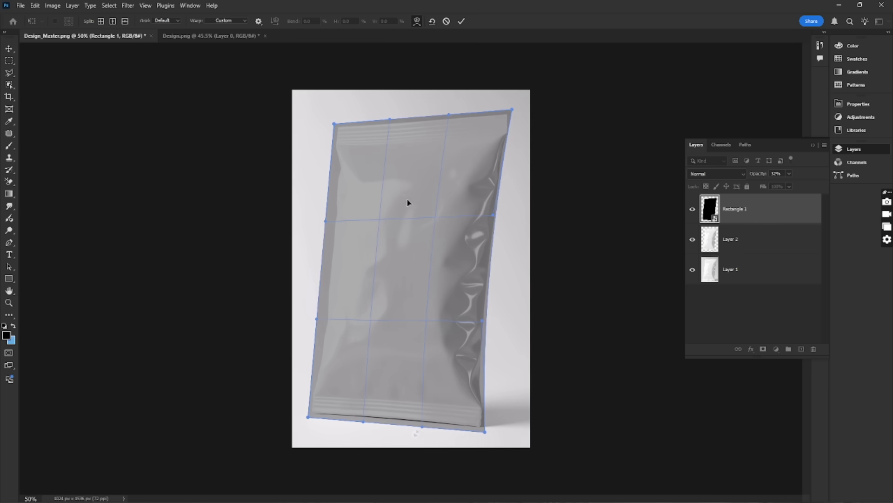
drag(333, 202, 338, 202)
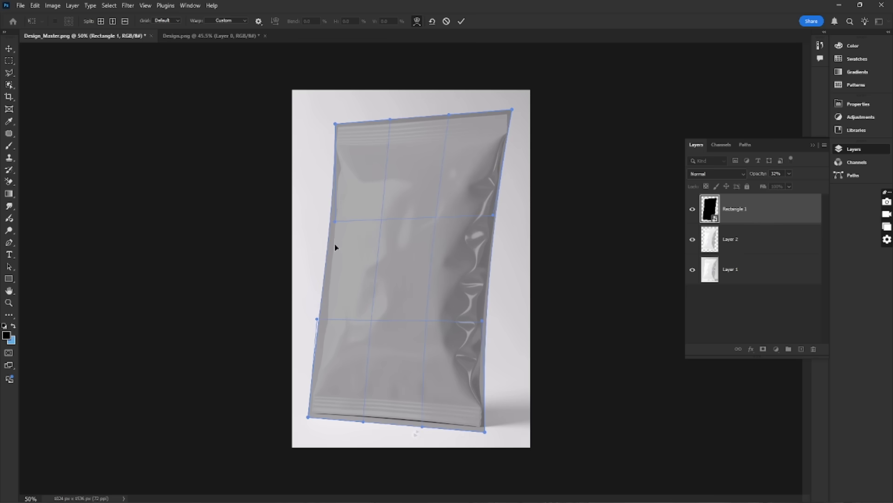
drag(331, 308, 335, 311)
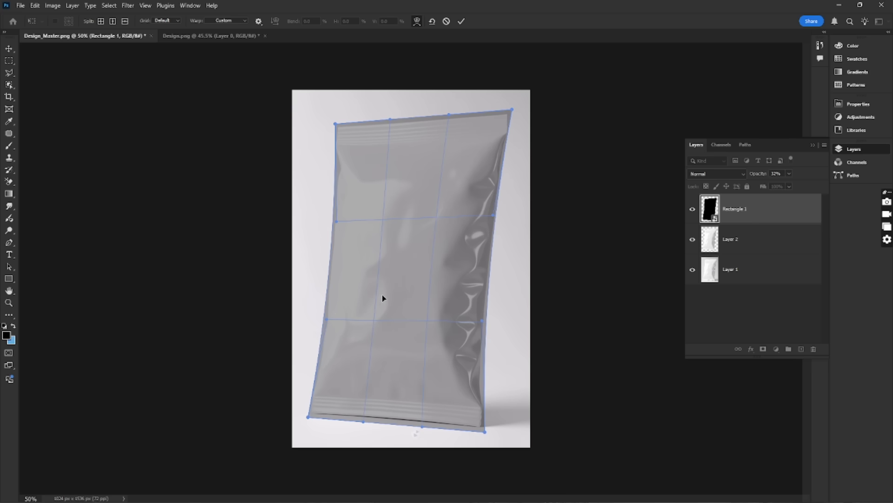
key(Return)
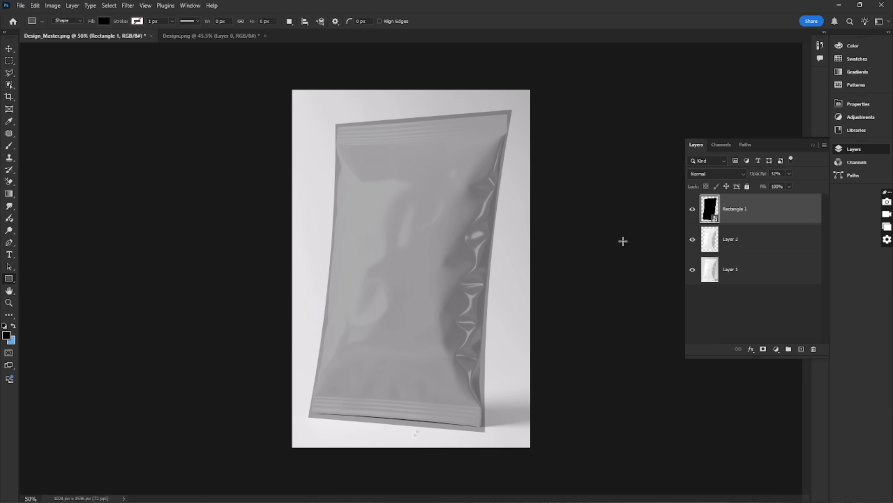
Set Rectangle 1 to 100% opacity, clip it to the bag layer, and open Rectangle 11.psb.
click(790, 173)
drag(792, 184, 820, 187)
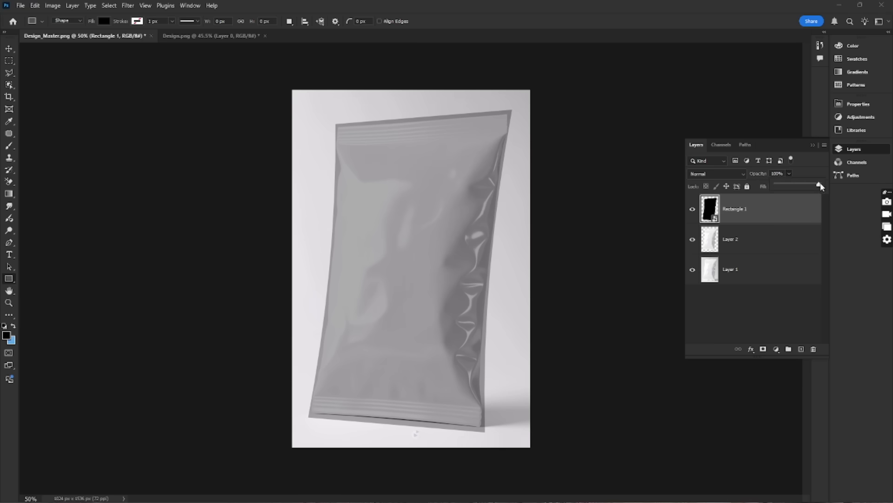
right_click(763, 211)
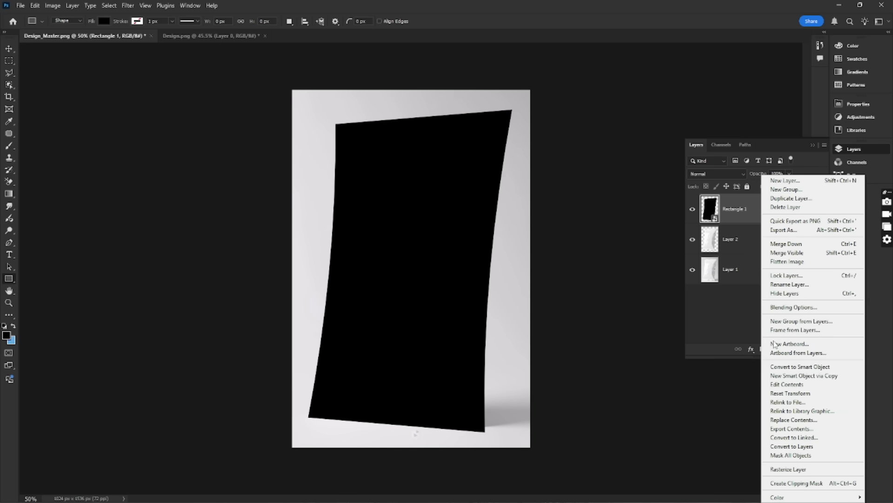
click(788, 485)
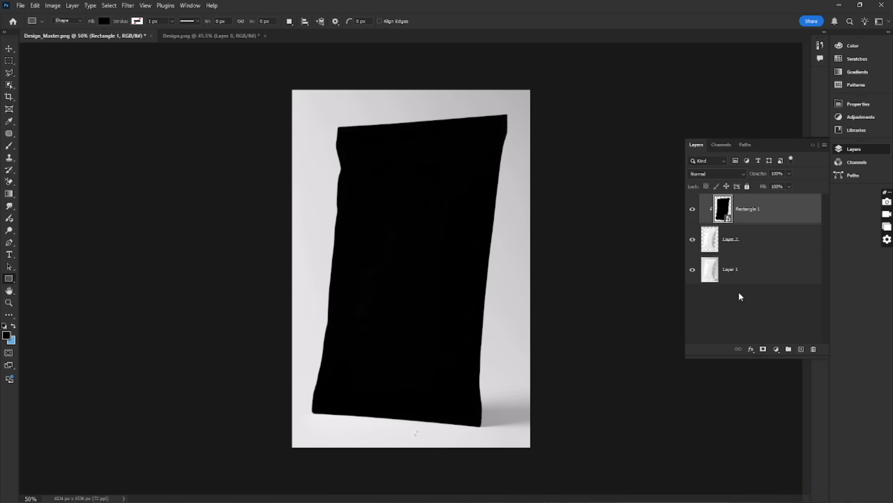
double_click(724, 211)
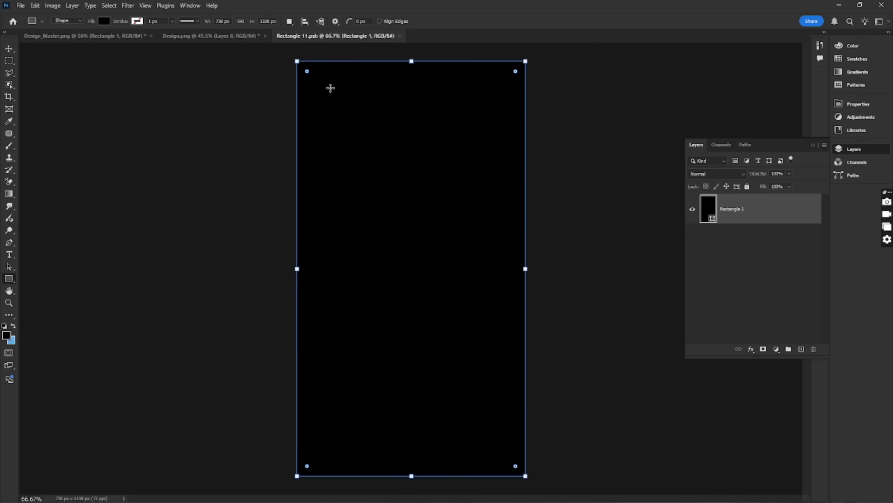
Move the Design.png chips artwork into Rectangle 11.psb as Layer 1 above the rectangle.
click(231, 37)
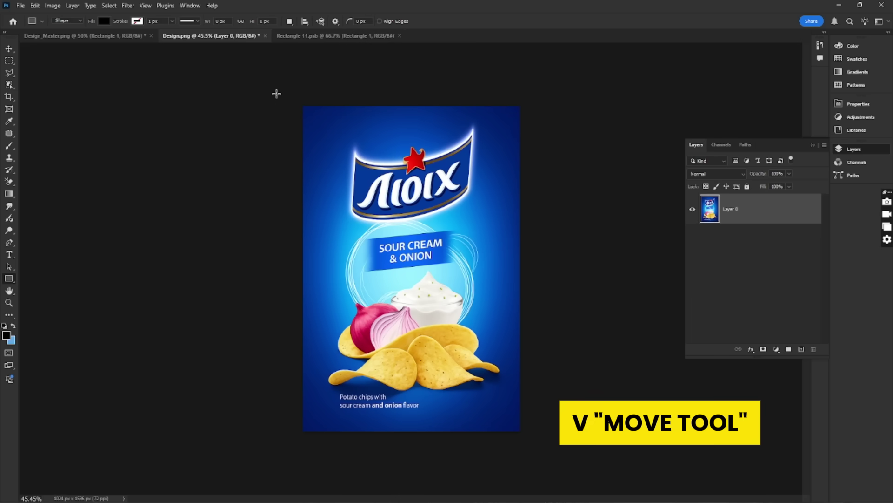
key(v)
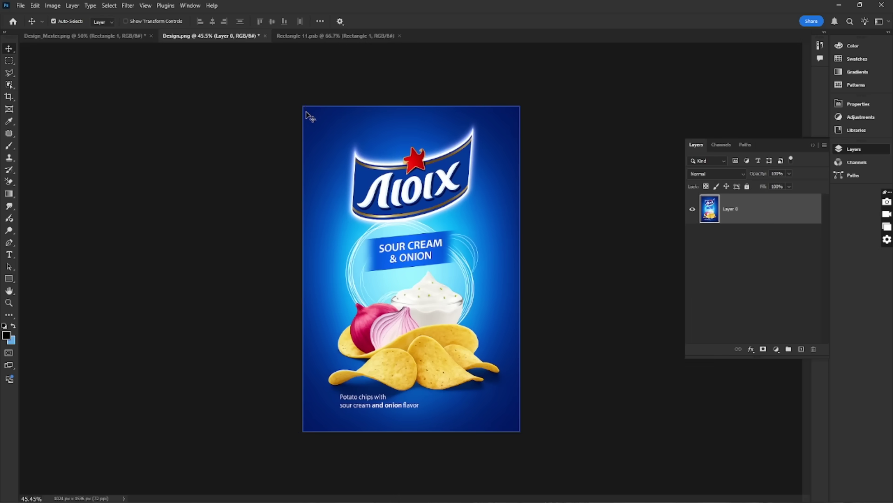
drag(310, 113, 327, 103)
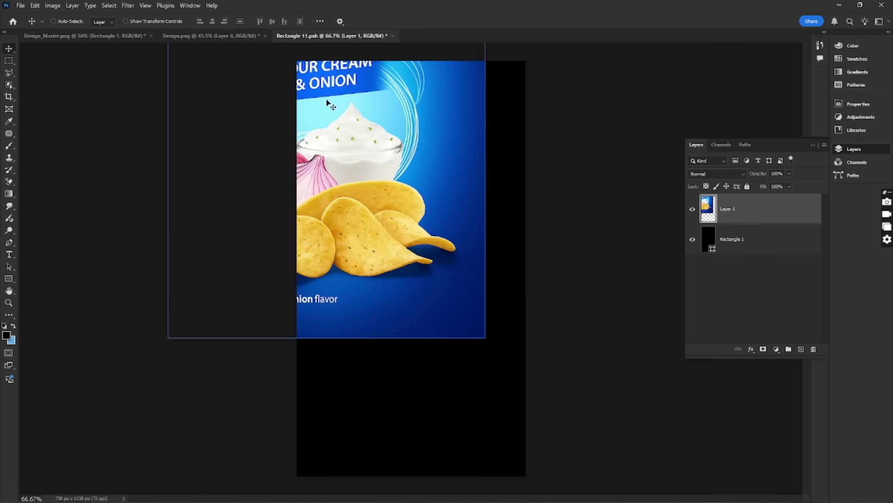
Scale and centre the design to fill the Rectangle 11.psb canvas, save, and return to Design_Master.png.
key(ctrl+t)
drag(168, 98, 233, 99)
drag(317, 81, 399, 274)
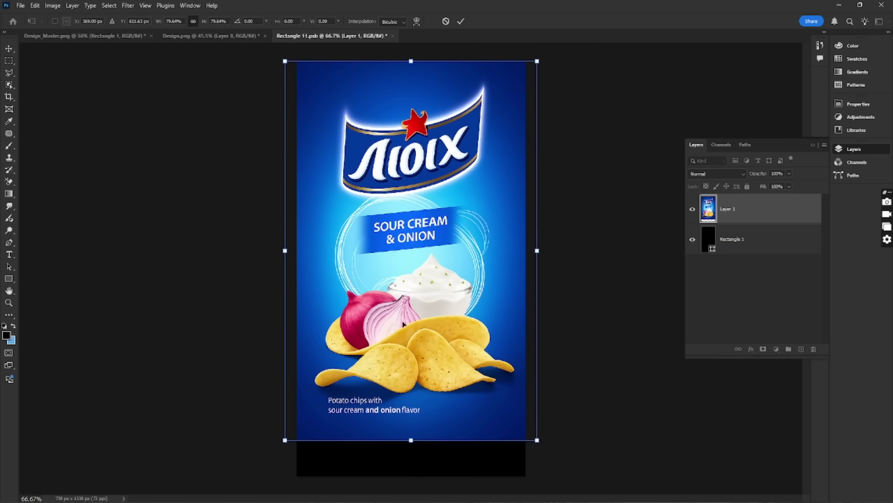
drag(411, 437, 415, 465)
key(ctrl+s)
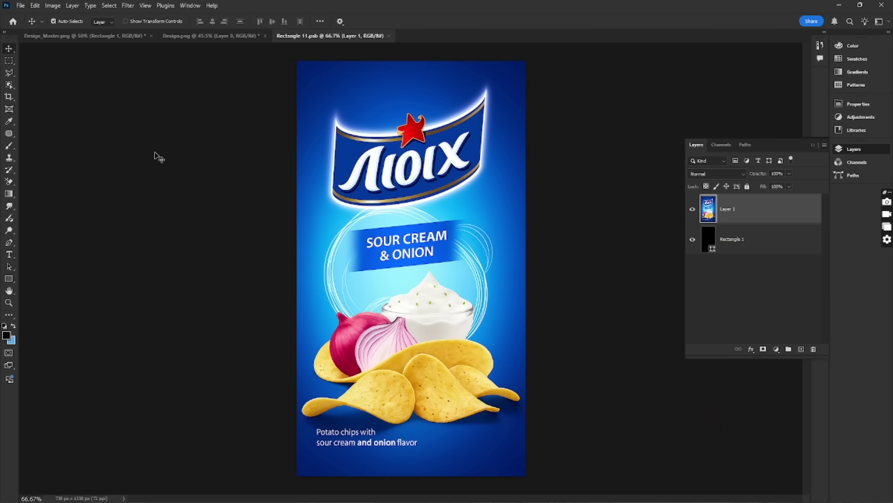
click(120, 38)
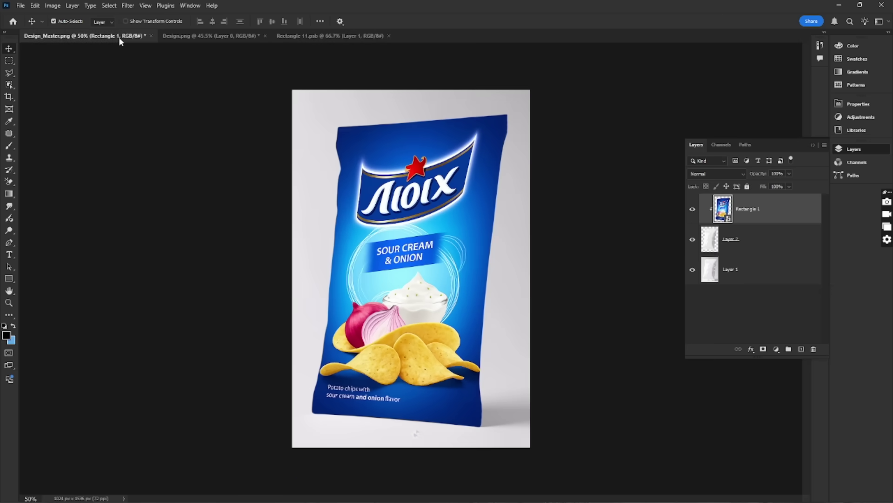
Set Rectangle 1 to Multiply at 24% opacity and duplicate the layer.
click(318, 127)
click(696, 176)
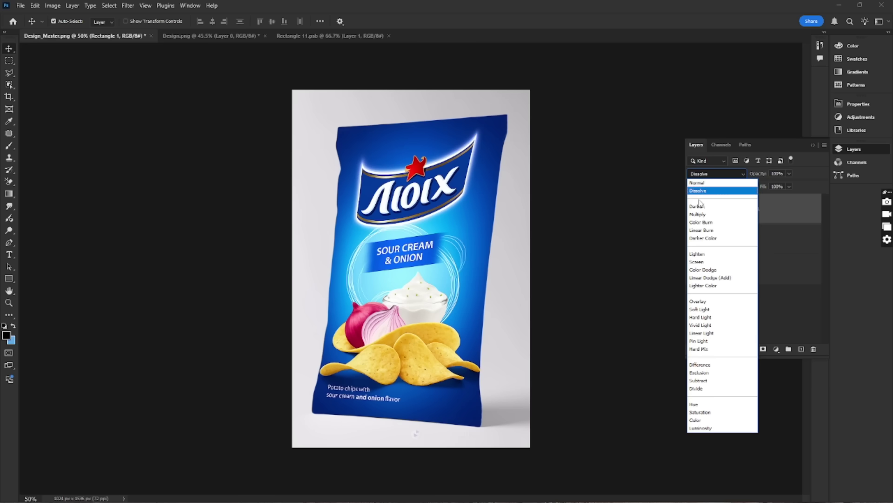
click(698, 214)
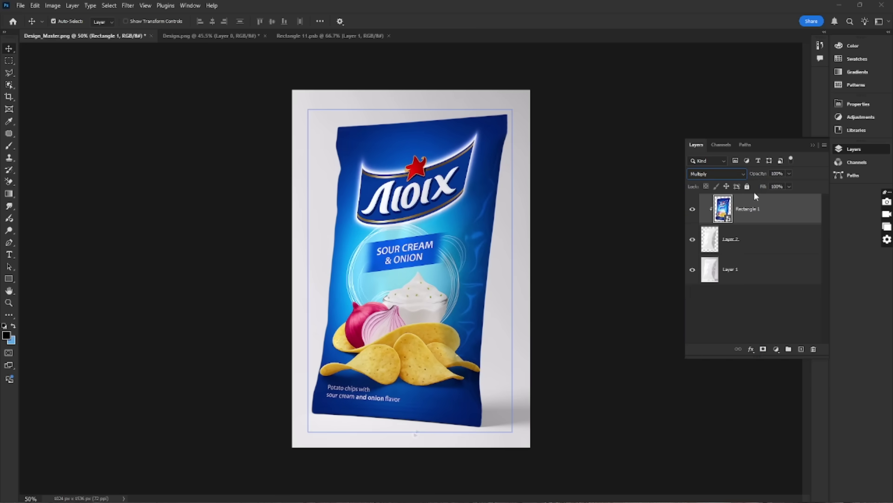
click(789, 174)
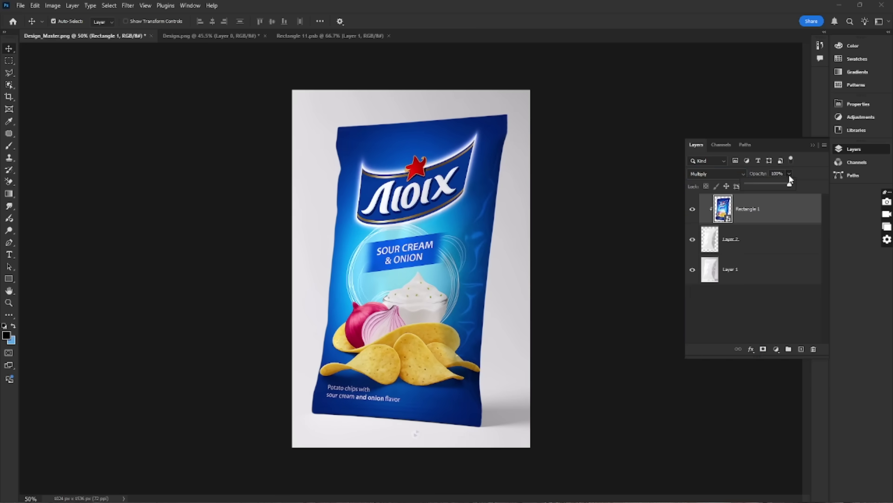
click(757, 185)
click(771, 209)
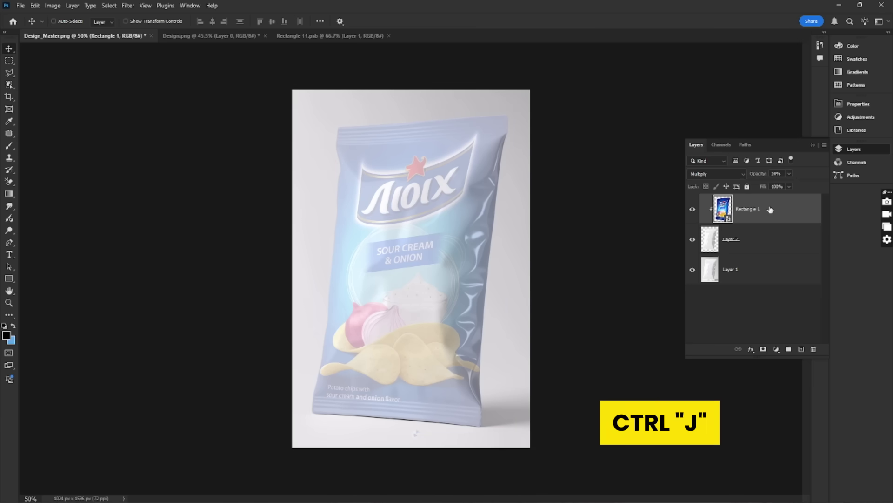
key(ctrl+j)
Clip Rectangle 1 copy to the layer beneath and raise its opacity to 100%.
right_click(770, 210)
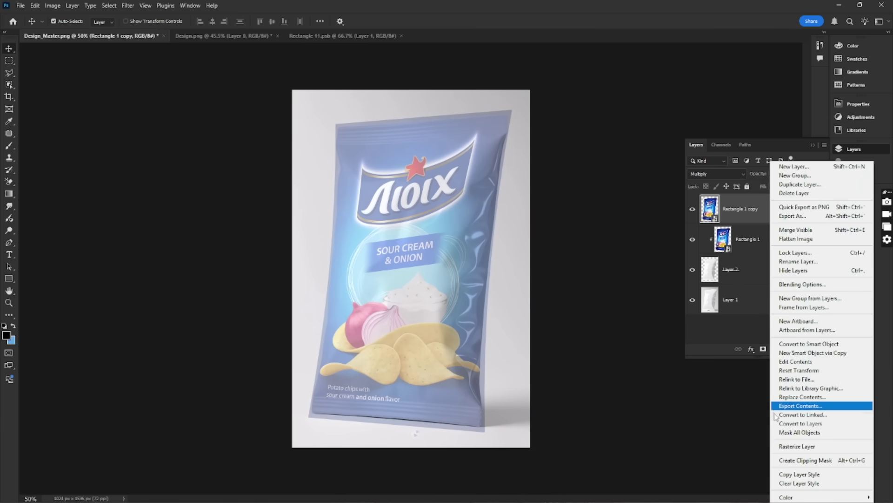
click(775, 460)
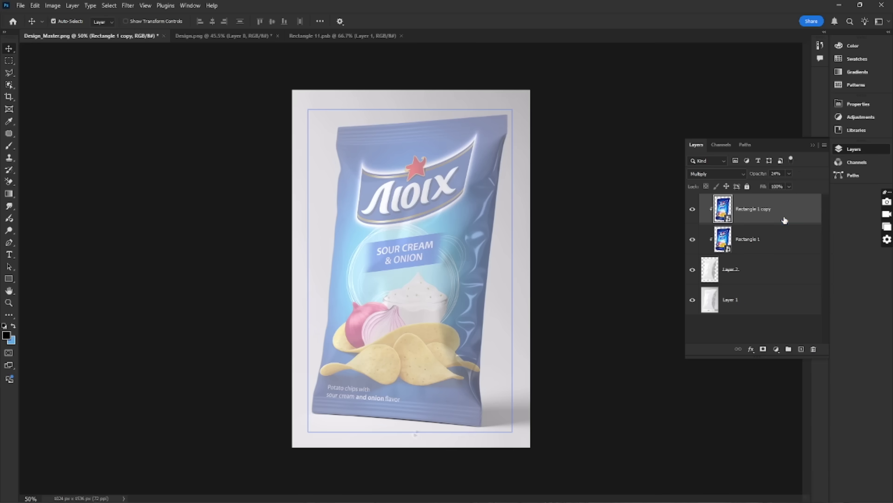
click(789, 174)
drag(792, 186, 811, 186)
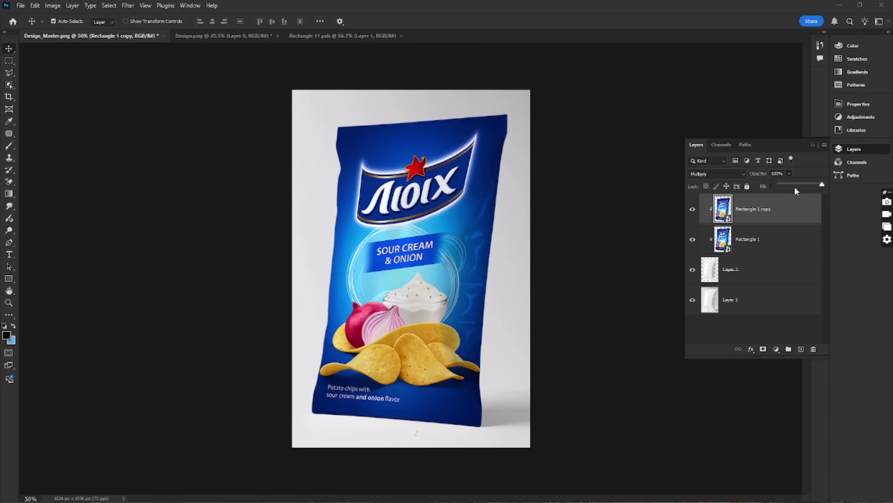
right_click(724, 208)
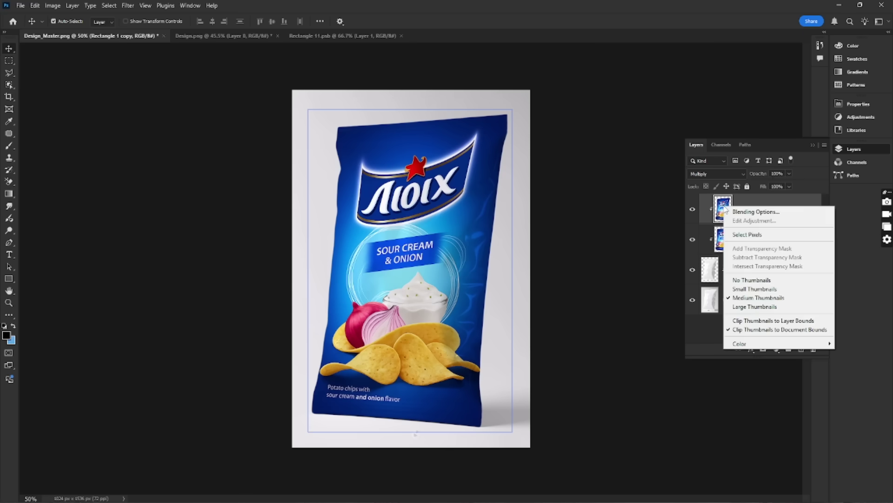
Set Blend If on Rectangle 1 copy, splitting the Underlying Layer white slider near 171.
click(735, 213)
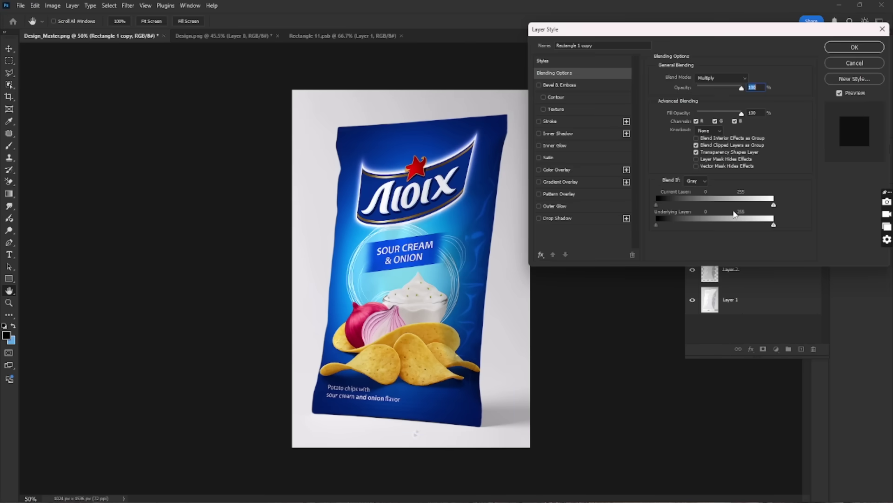
drag(774, 225, 737, 227)
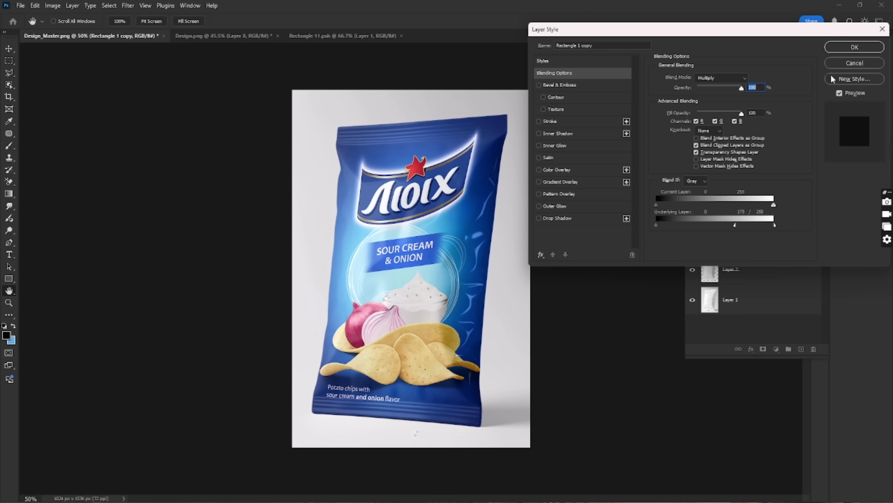
click(852, 48)
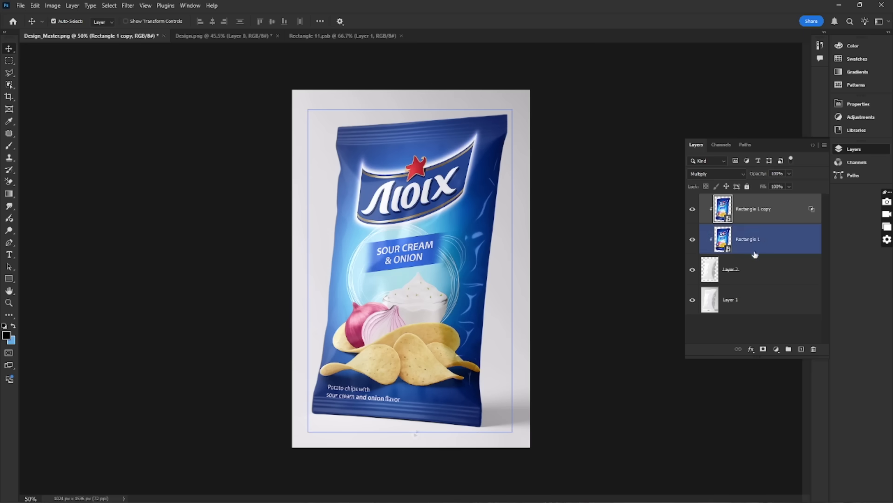
click(750, 271)
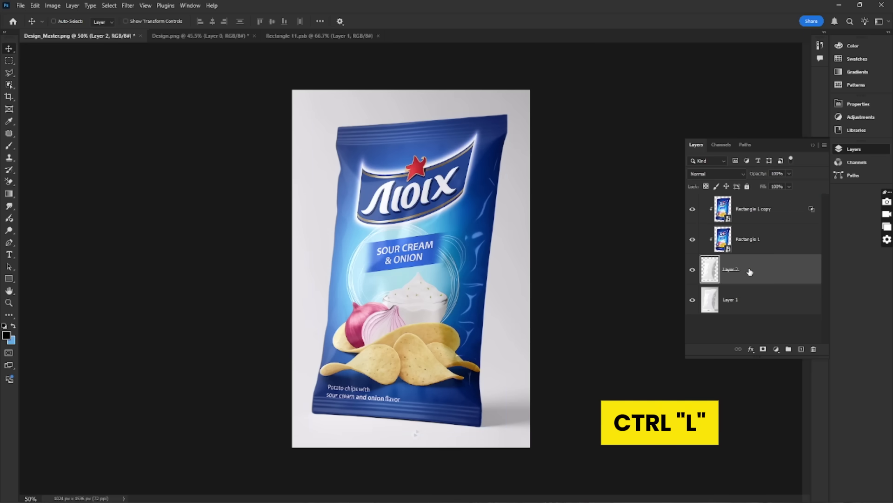
Apply Levels (Ctrl+L) to Layer 2 with black input 127 and midtones 1.16.
key(ctrl+l)
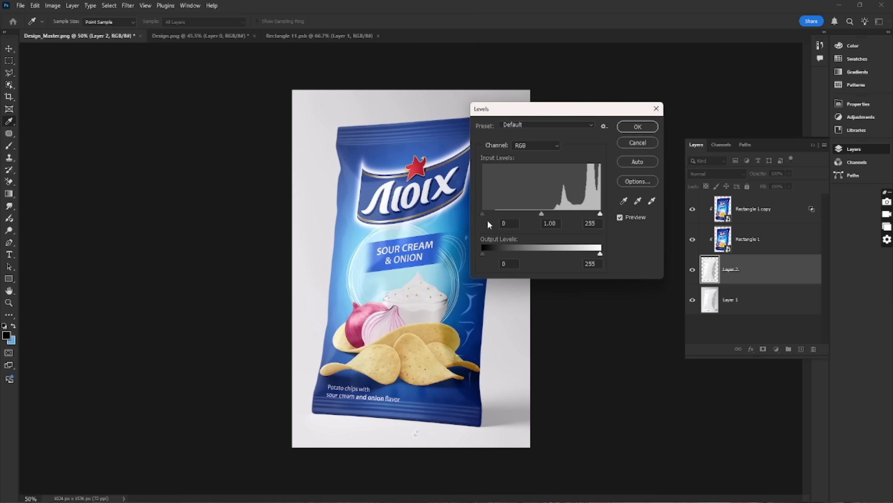
drag(482, 215, 568, 212)
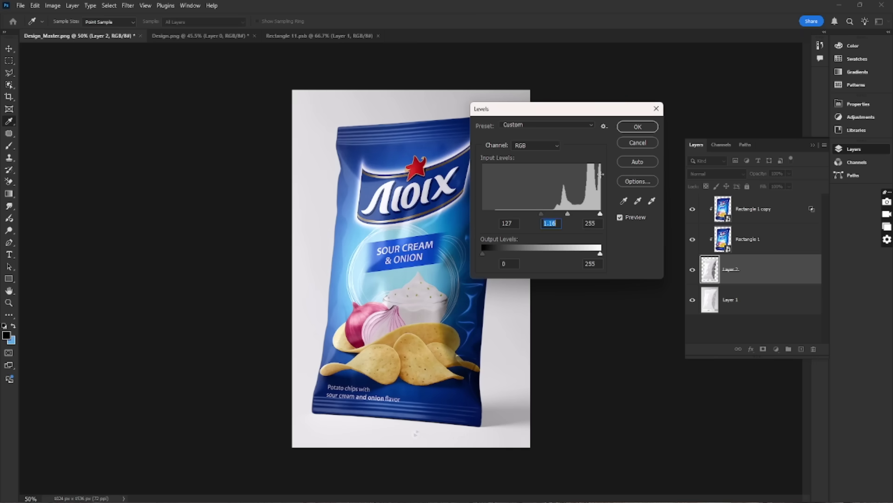
click(637, 127)
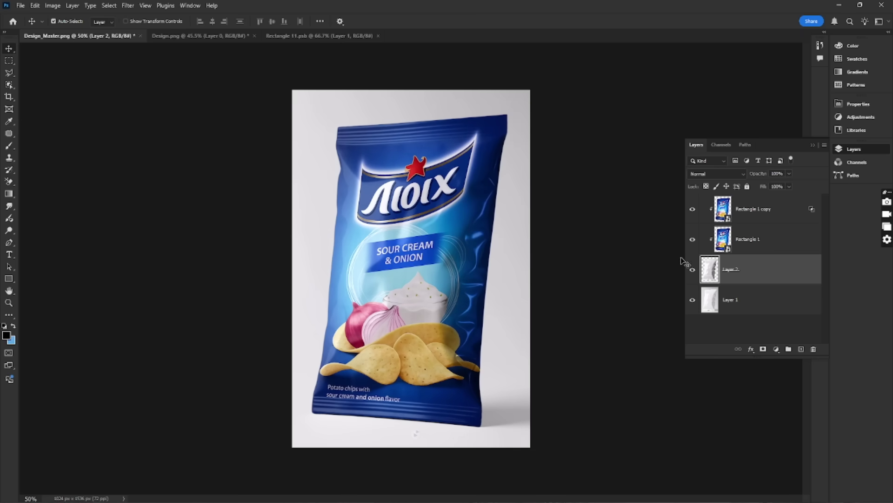
click(690, 292)
alt+click(693, 301)
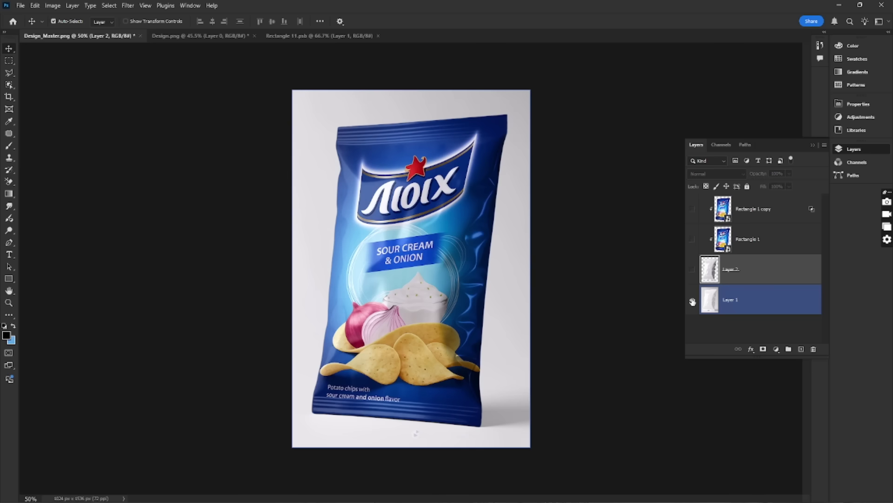
alt+click(692, 301)
alt+click(693, 302)
alt+click(693, 302)
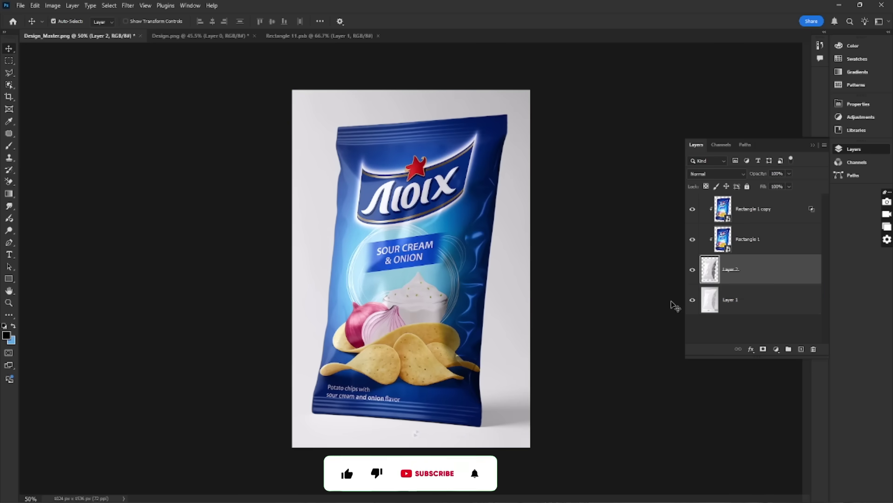